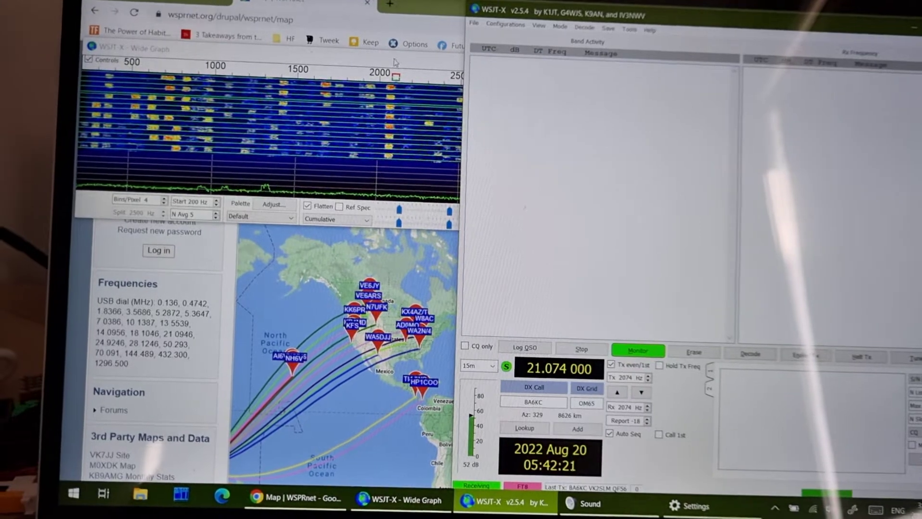
- Check the Microphone Array's Levels and Enhancements tabs, close its properties, and bring back the Wide Graph
left_click(394, 63)
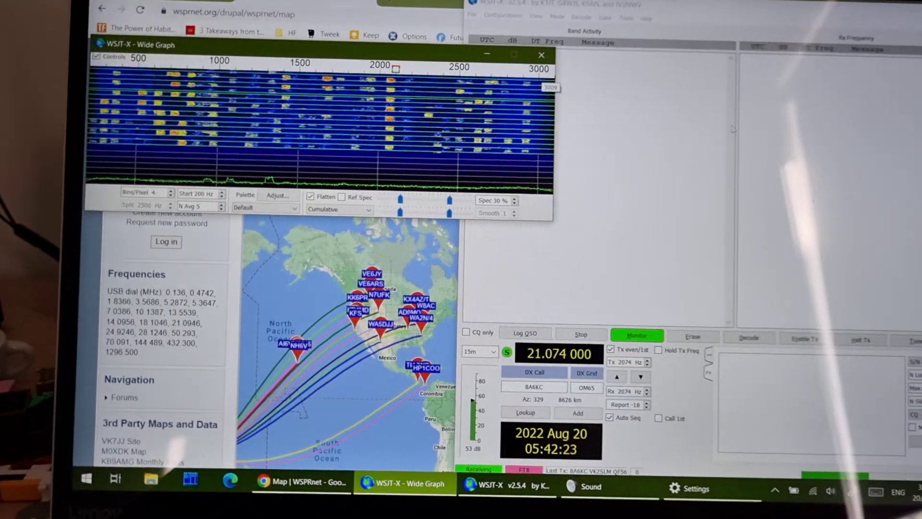
left_click(732, 129)
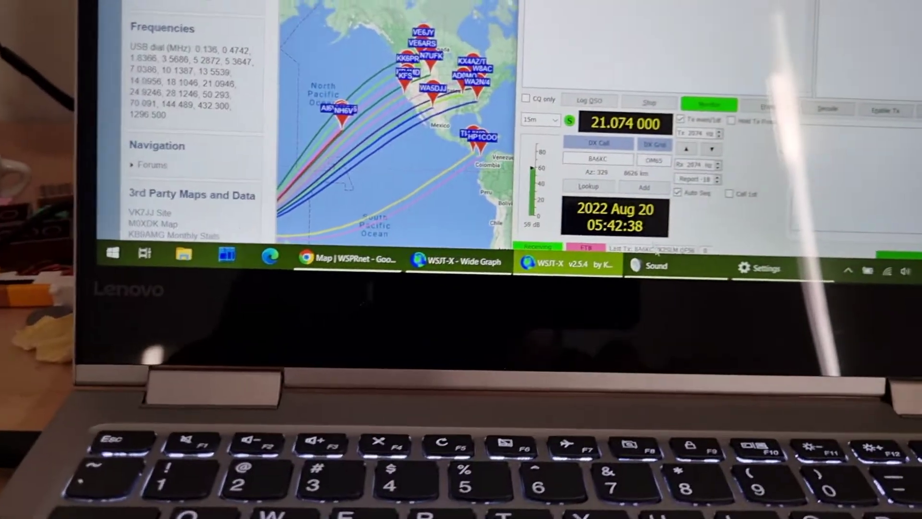
key("alt+Tab")
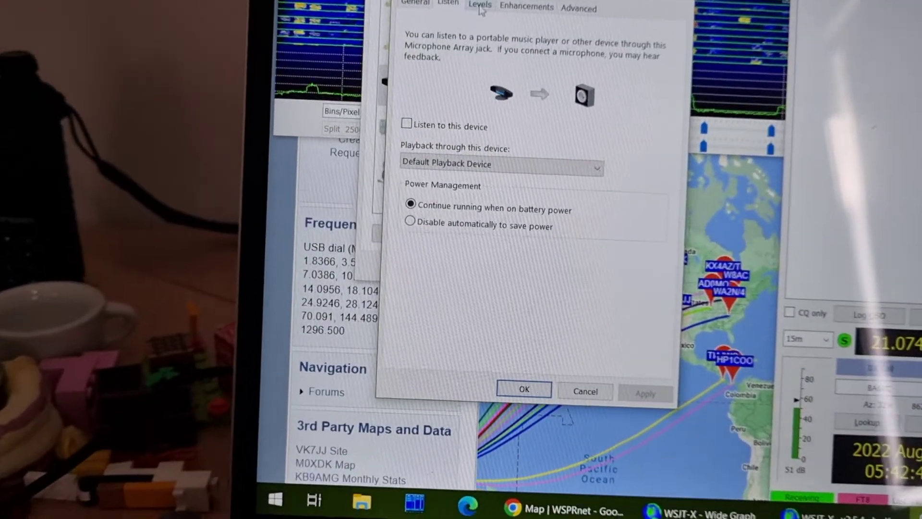
left_click(480, 9)
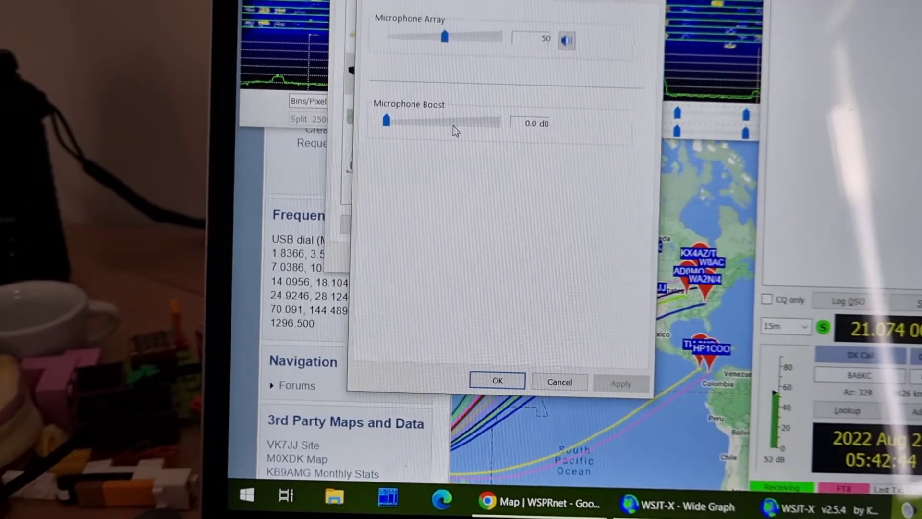
left_click(475, 8)
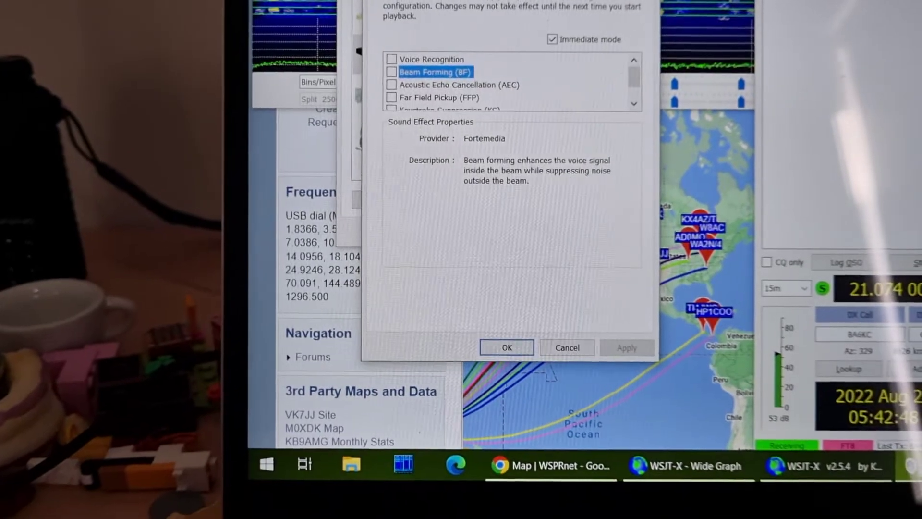
key("Return")
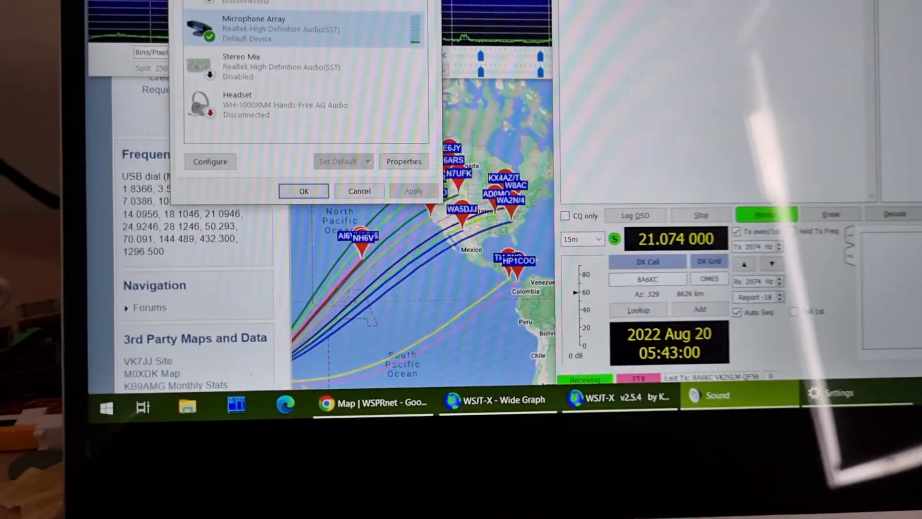
key("alt+Tab")
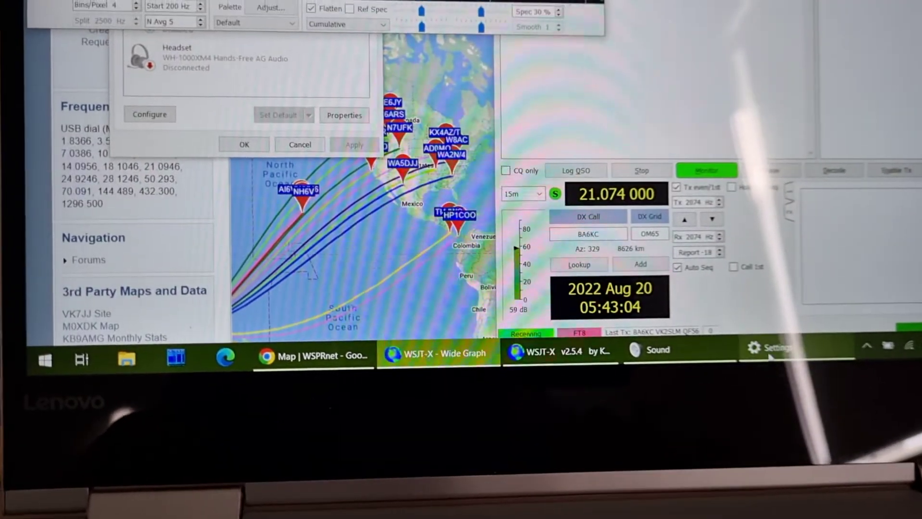
- Verify Date & time is set automatically and synced via time.windows.com, then return to WSJT-X's FT8 decodes
left_click(770, 351)
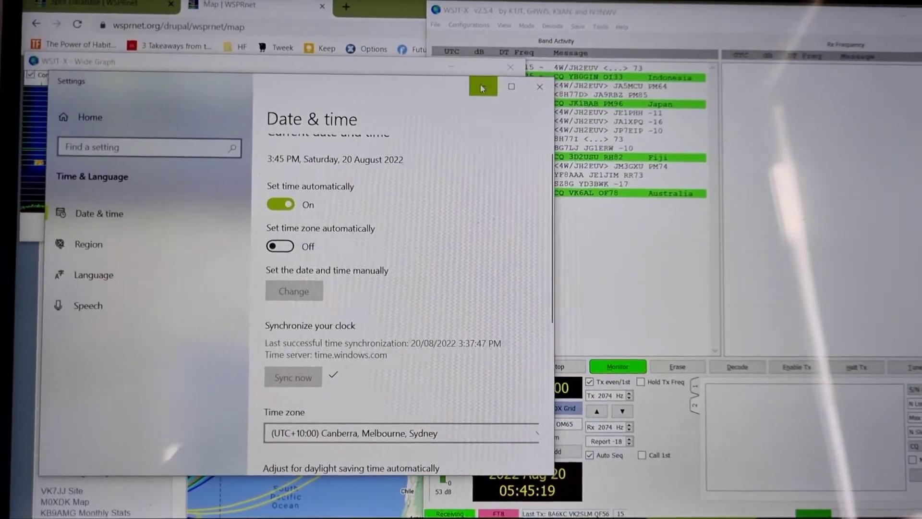
left_click(472, 100)
left_click(629, 225)
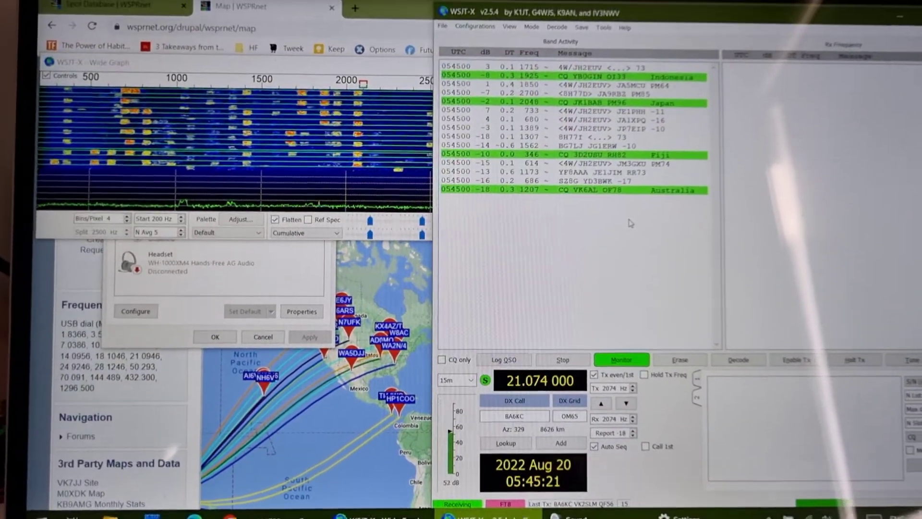